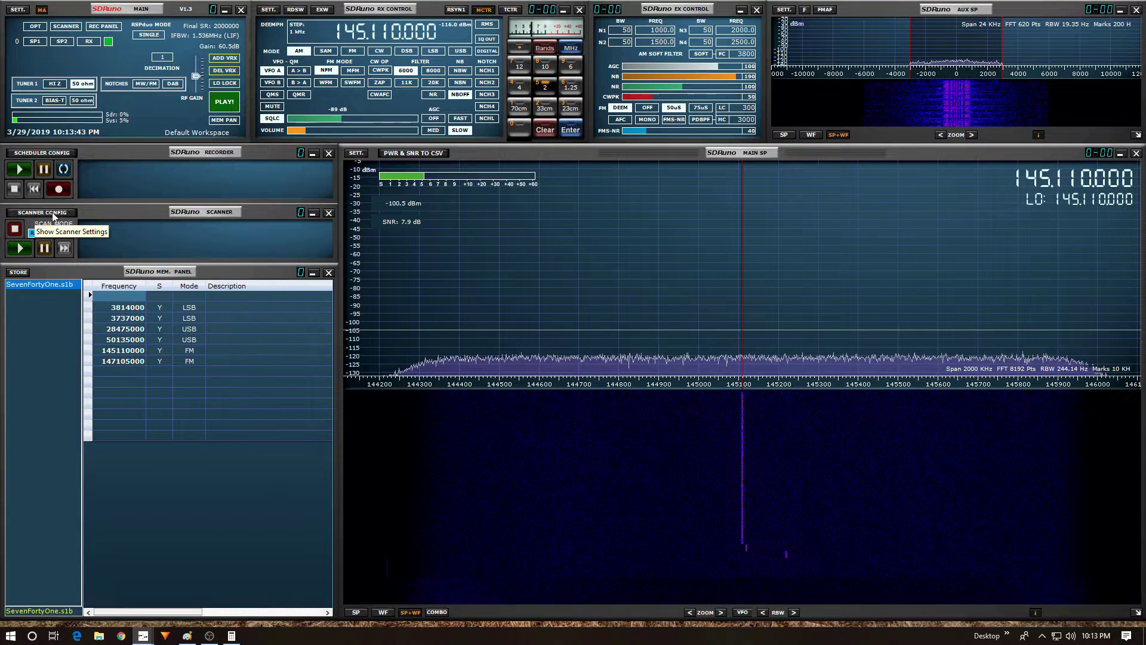
# Step: Open Scanner Config, showing the AIRBAND (NA) preset with 3 s hold and -105 dBm threshold
pyautogui.click(30, 212)
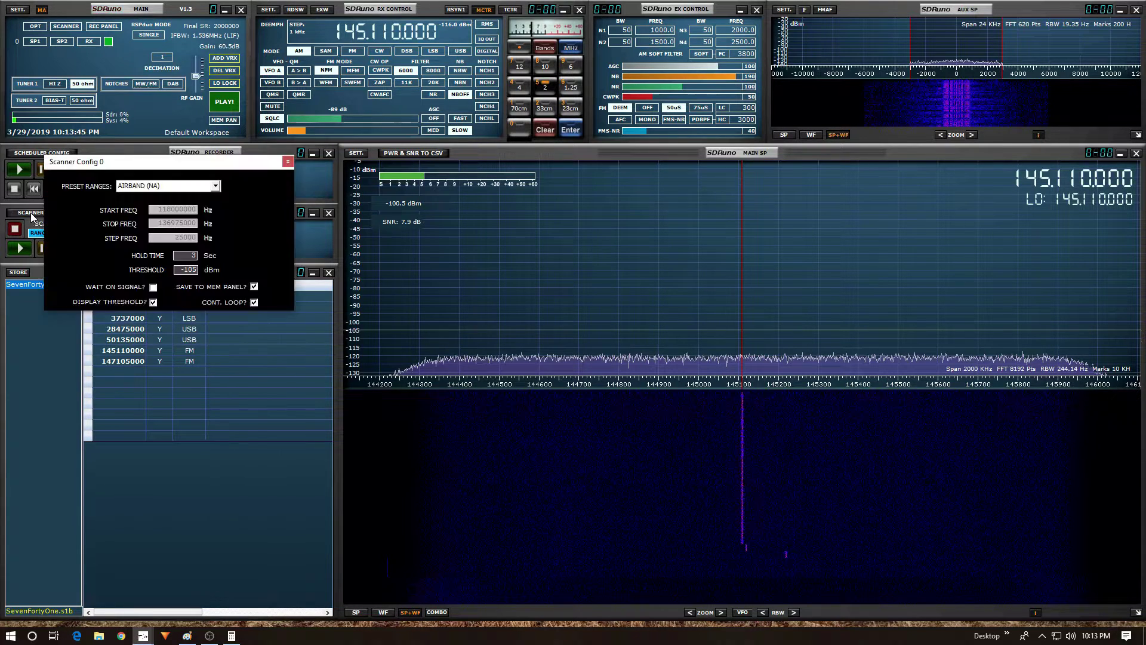
# Step: Nudge the Scanner Config window up and keep AIRBAND (NA), 118000000–136975000 Hz, as the preset
pyautogui.moveTo(184, 166); pyautogui.dragTo(188, 153)
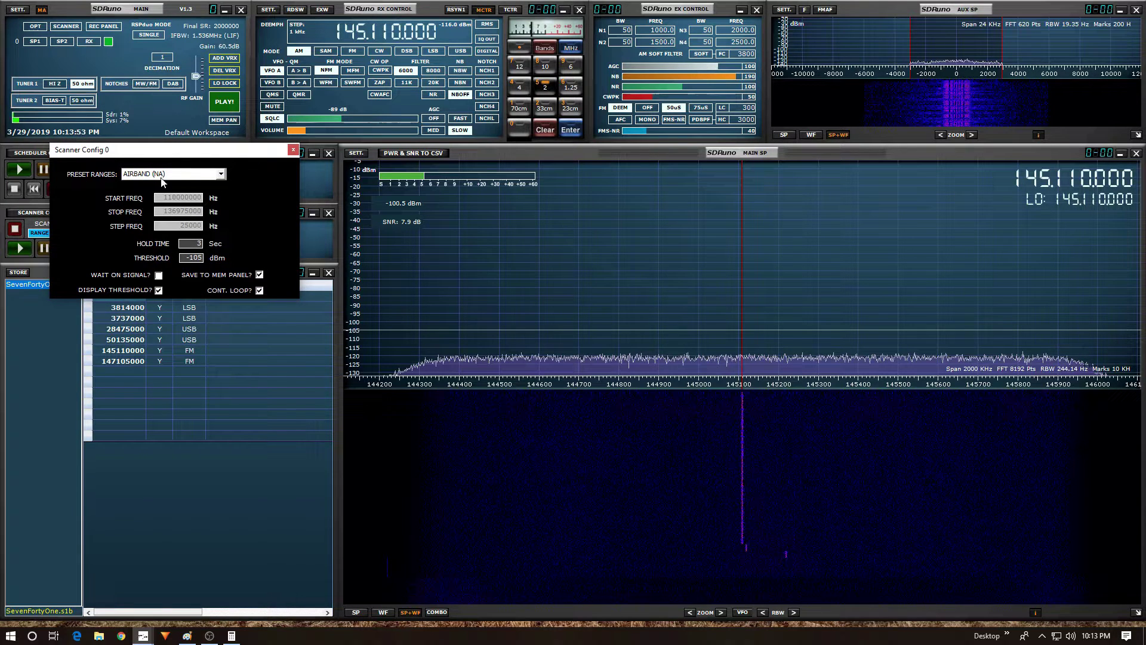
pyautogui.click(222, 175)
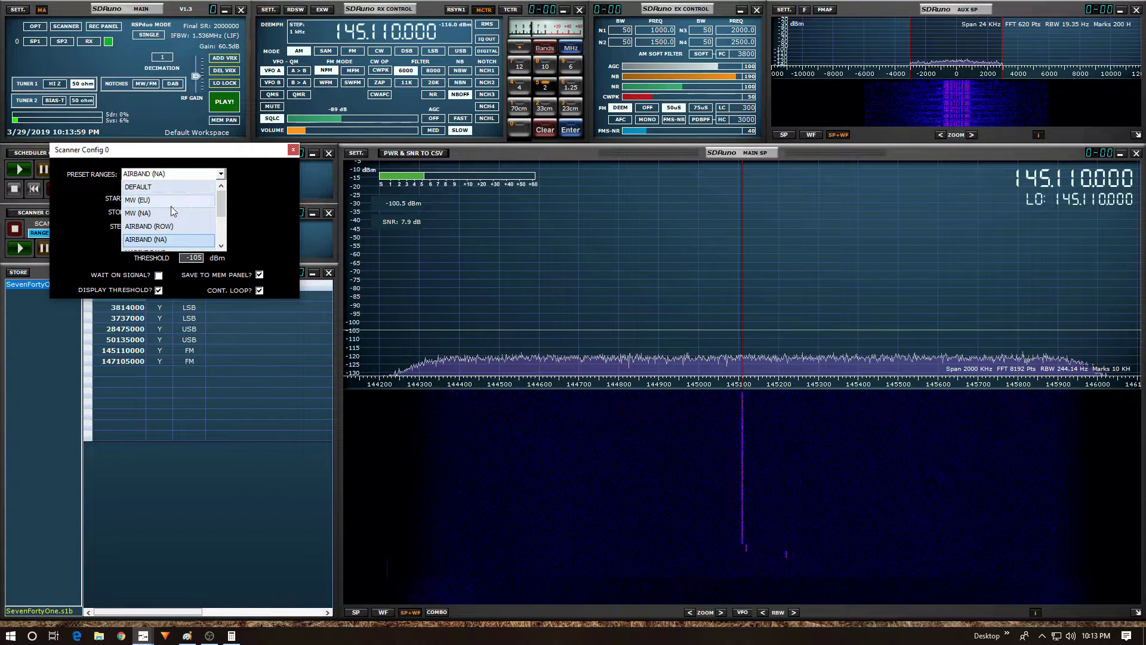
pyautogui.moveTo(222, 199); pyautogui.dragTo(222, 209)
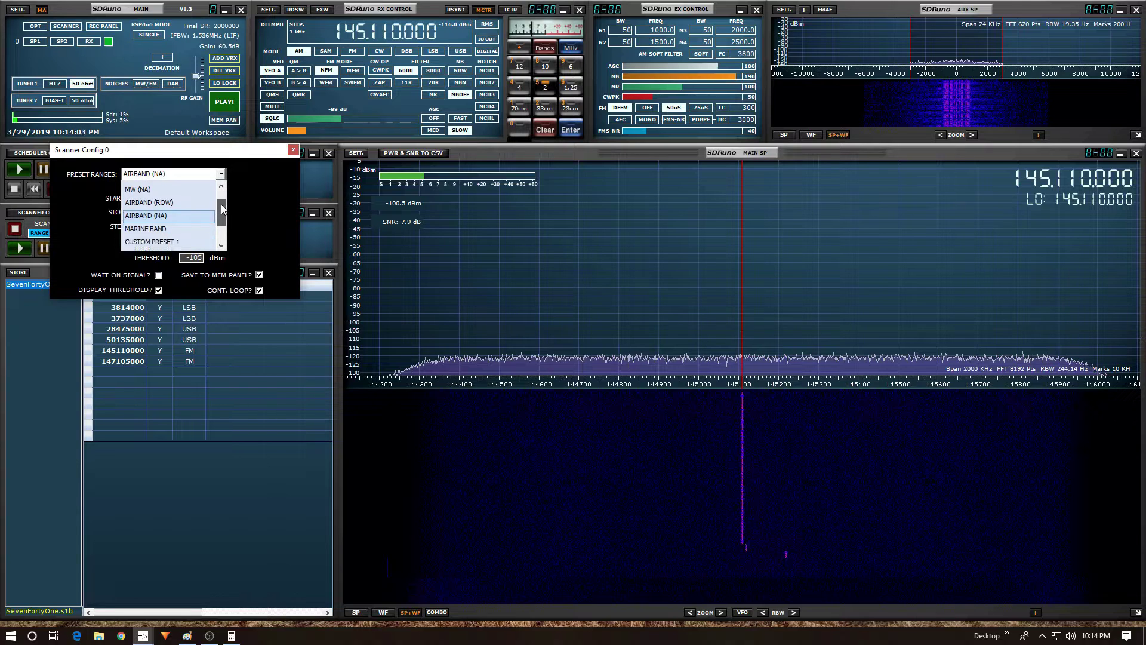
pyautogui.click(158, 217)
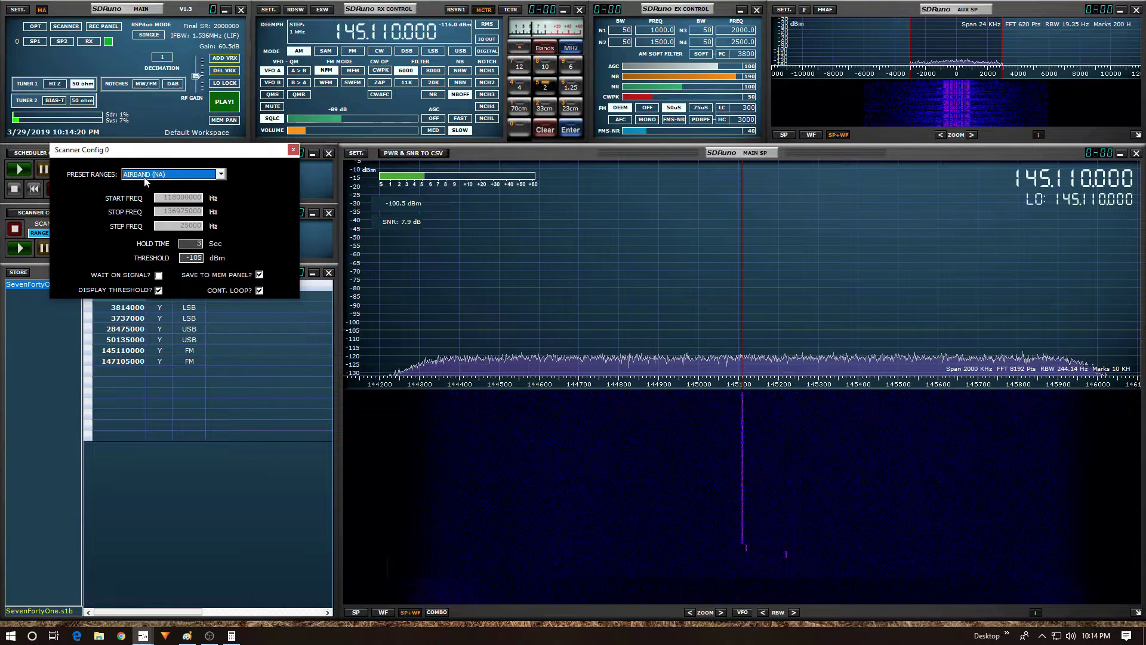
pyautogui.scroll(1, 222, 175)
# Step: Switch to CUSTOM PRESET 1 spanning 146640000 to 147390000 Hz in 15000 Hz steps
pyautogui.click(222, 175)
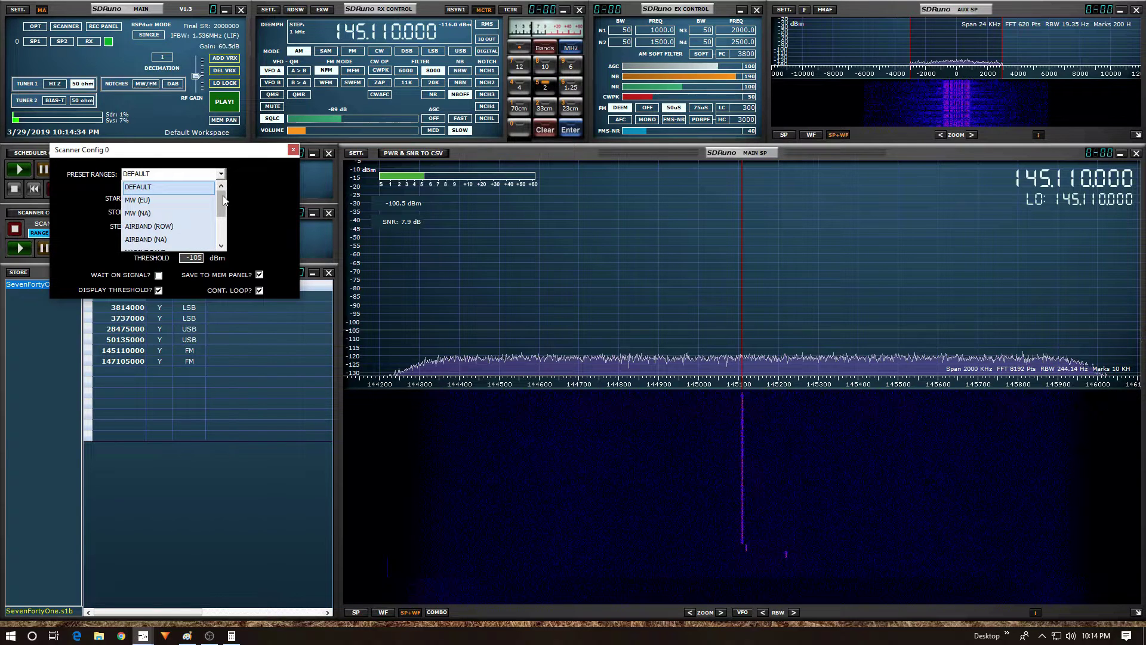
pyautogui.moveTo(222, 192); pyautogui.dragTo(229, 219)
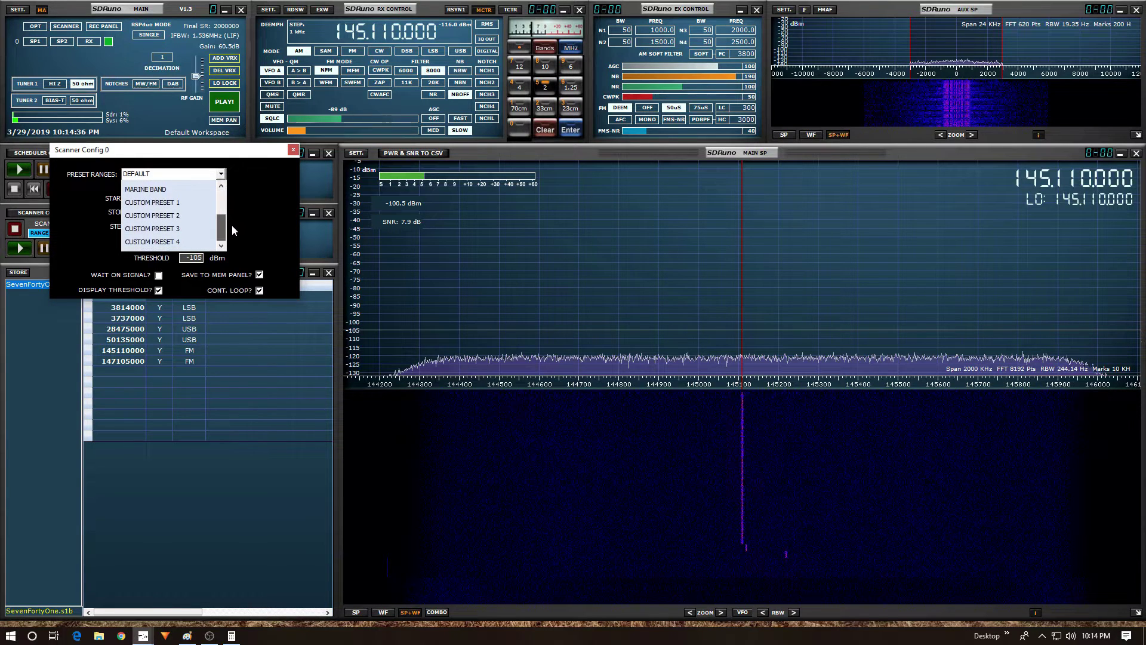
pyautogui.click(171, 204)
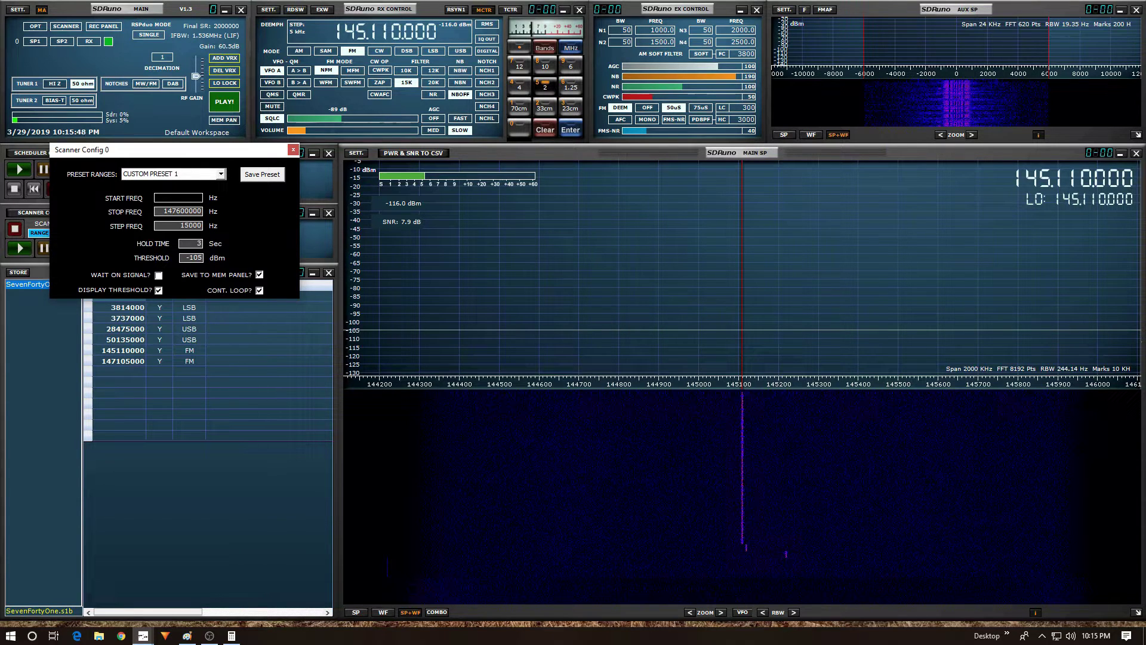
pyautogui.write('146640000')
pyautogui.doubleClick(191, 210)
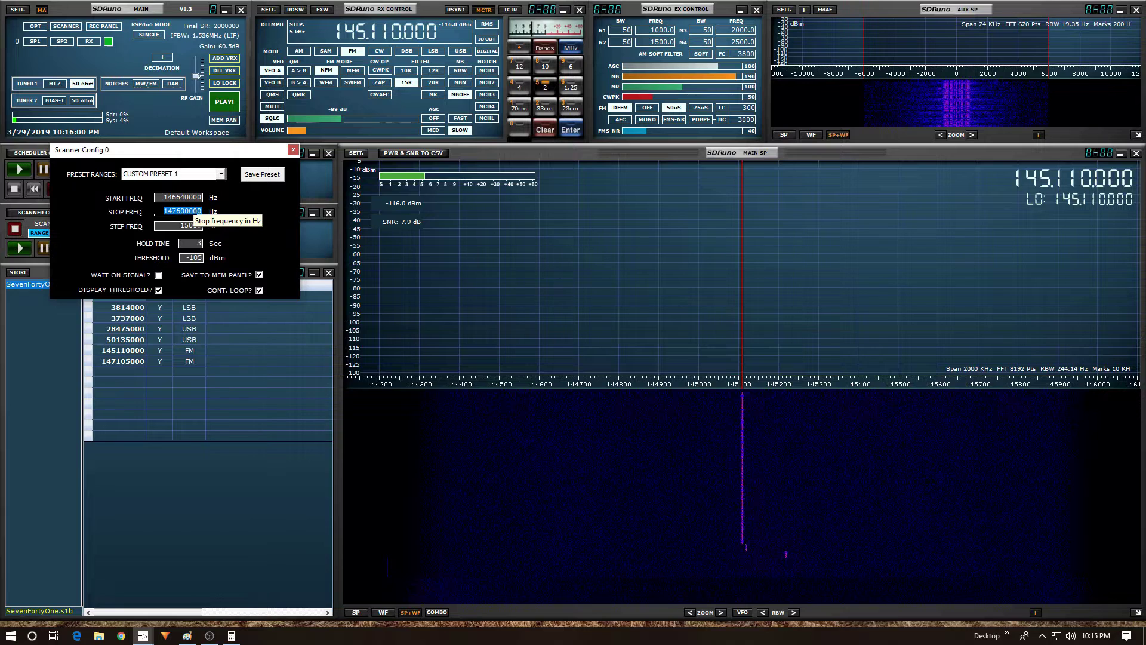
pyautogui.write('147')
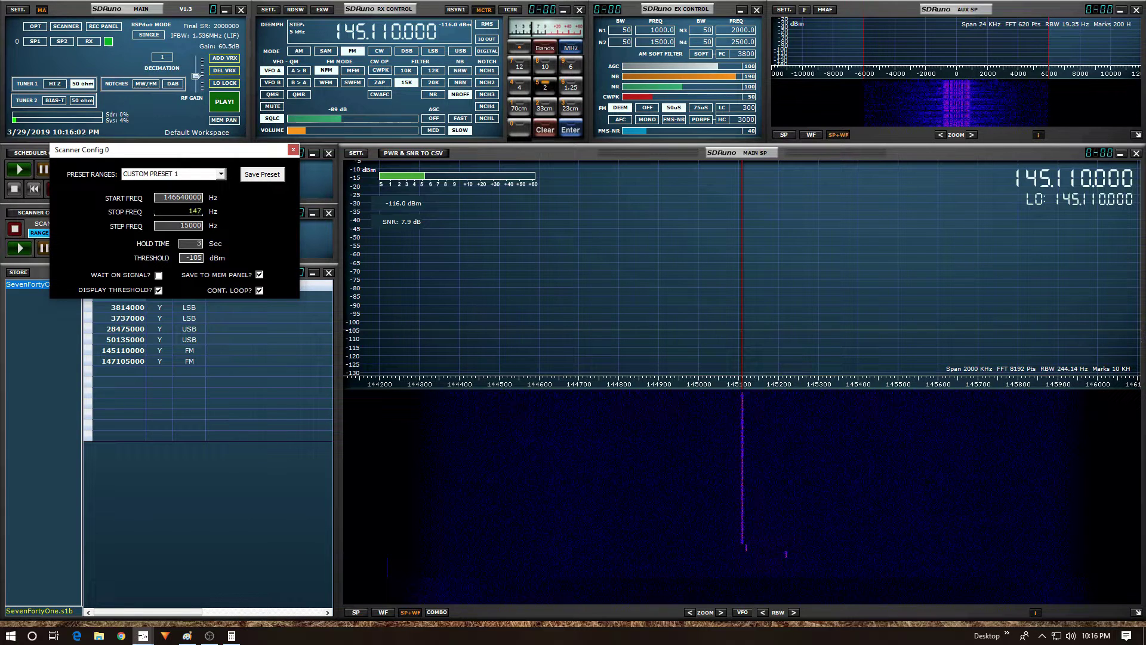
pyautogui.write('390000')
pyautogui.press('Tab')
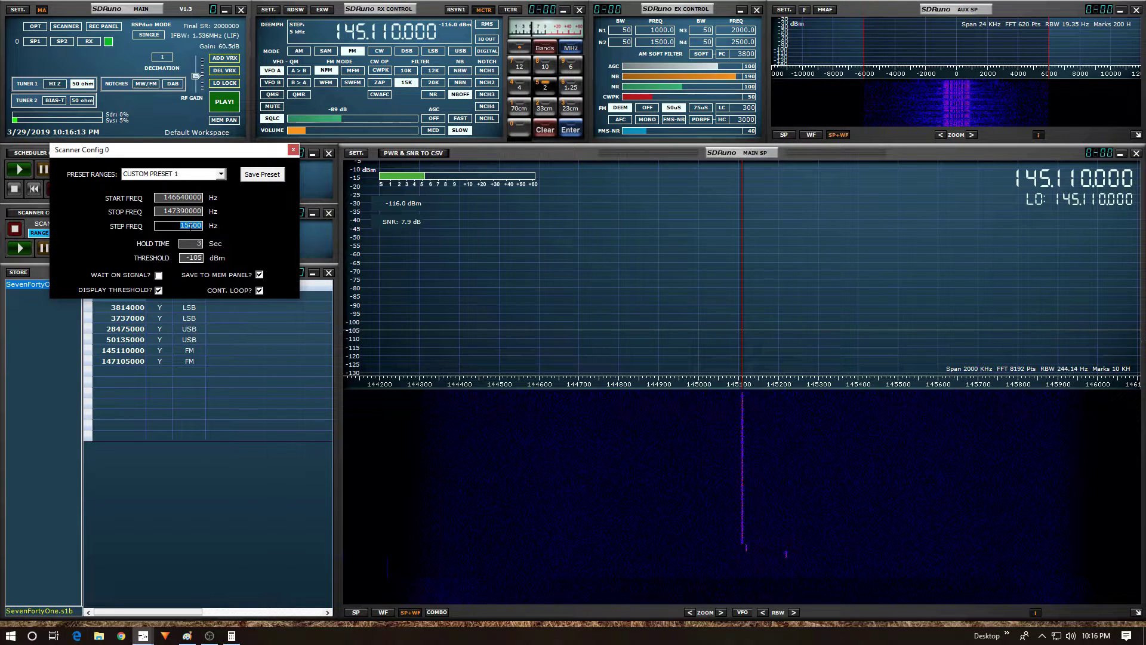
# Step: Review hold time and threshold, leave Wait On Signal off, disable Cont. Loop, and save the preset
pyautogui.doubleClick(199, 243)
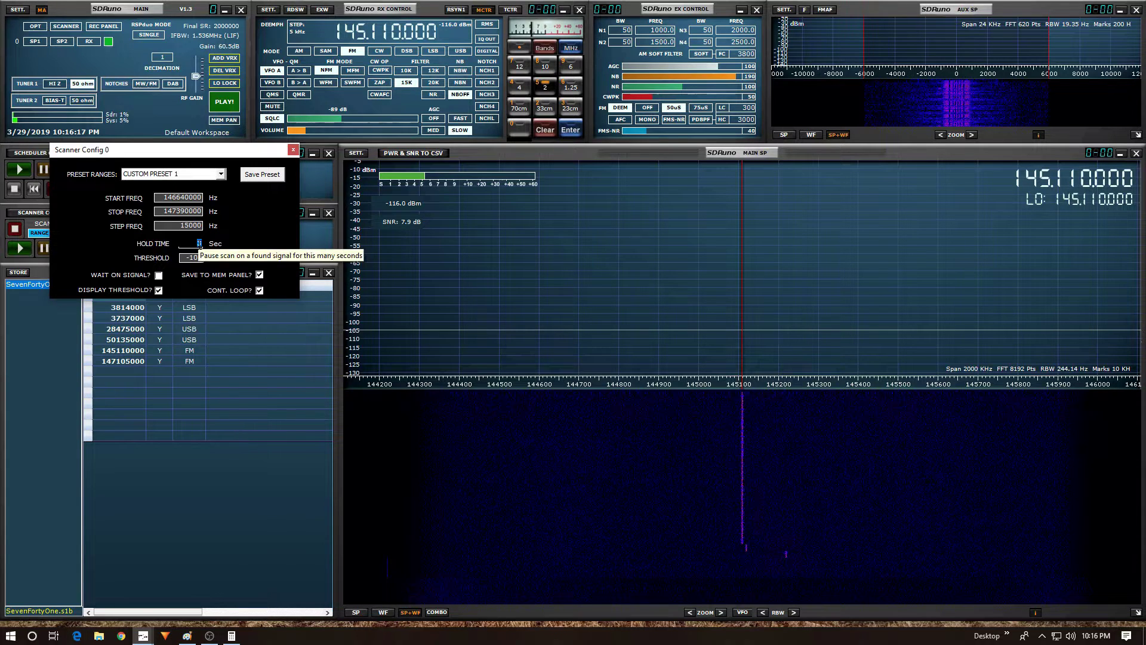
pyautogui.doubleClick(199, 257)
pyautogui.doubleClick(198, 258)
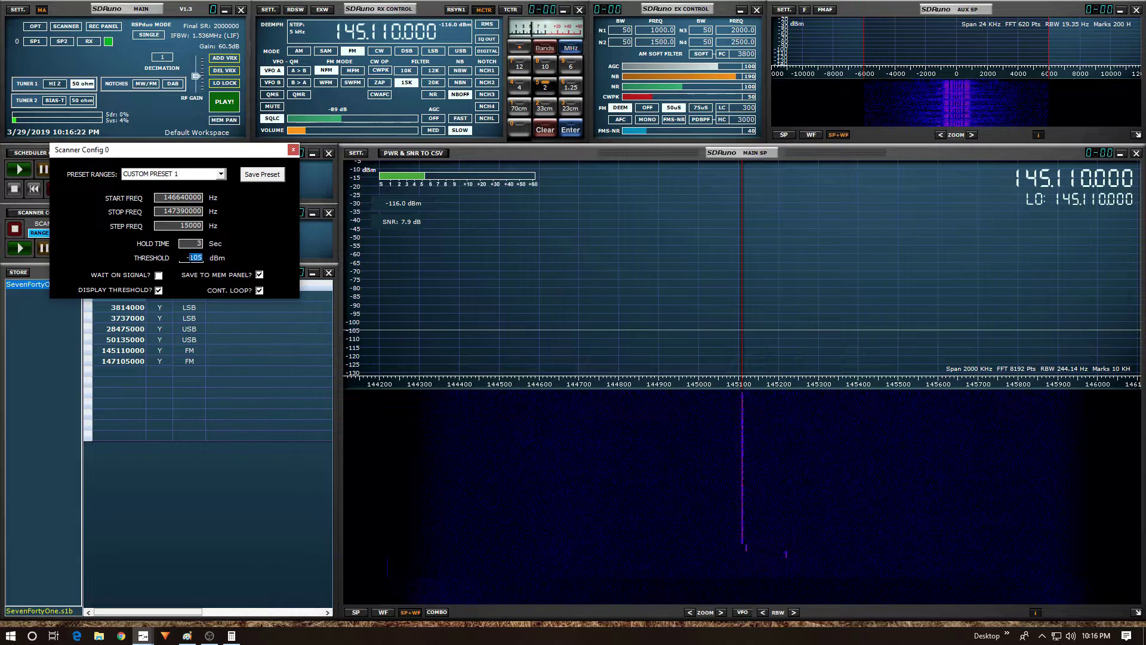
pyautogui.click(160, 276)
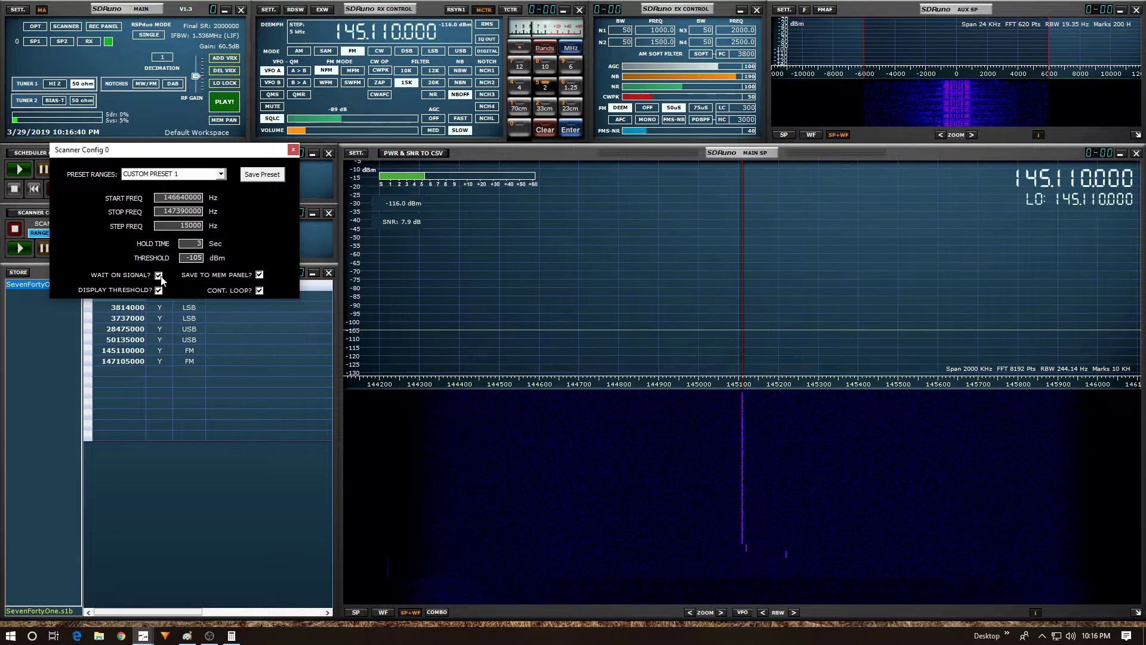
pyautogui.click(159, 275)
pyautogui.click(259, 291)
pyautogui.click(275, 177)
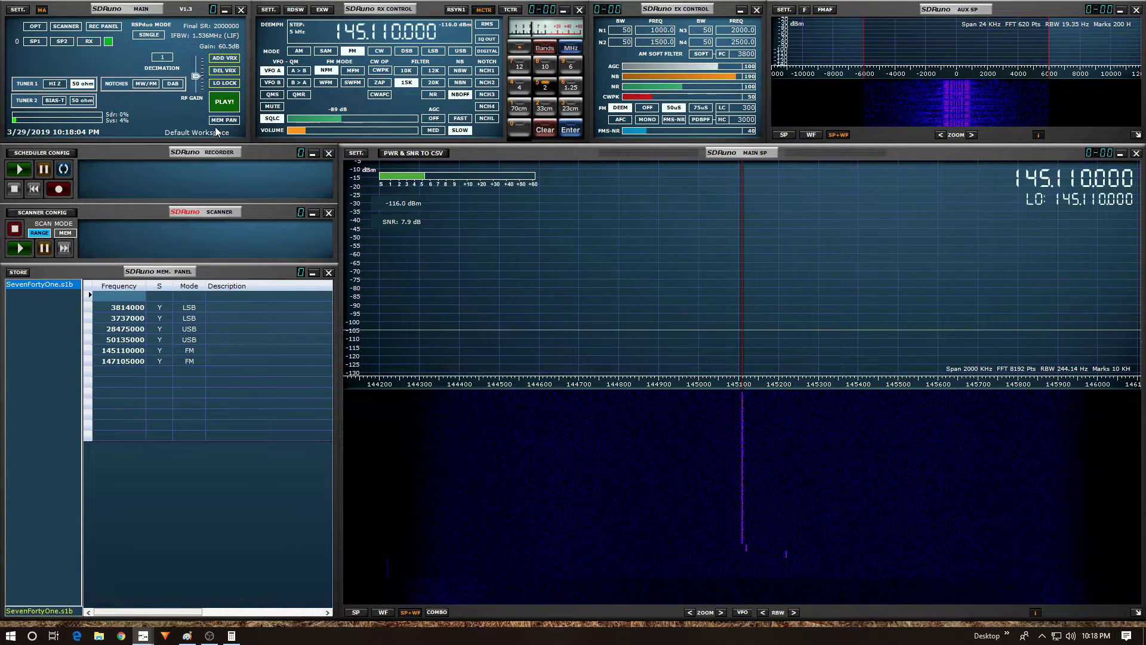
pyautogui.click(367, 47)
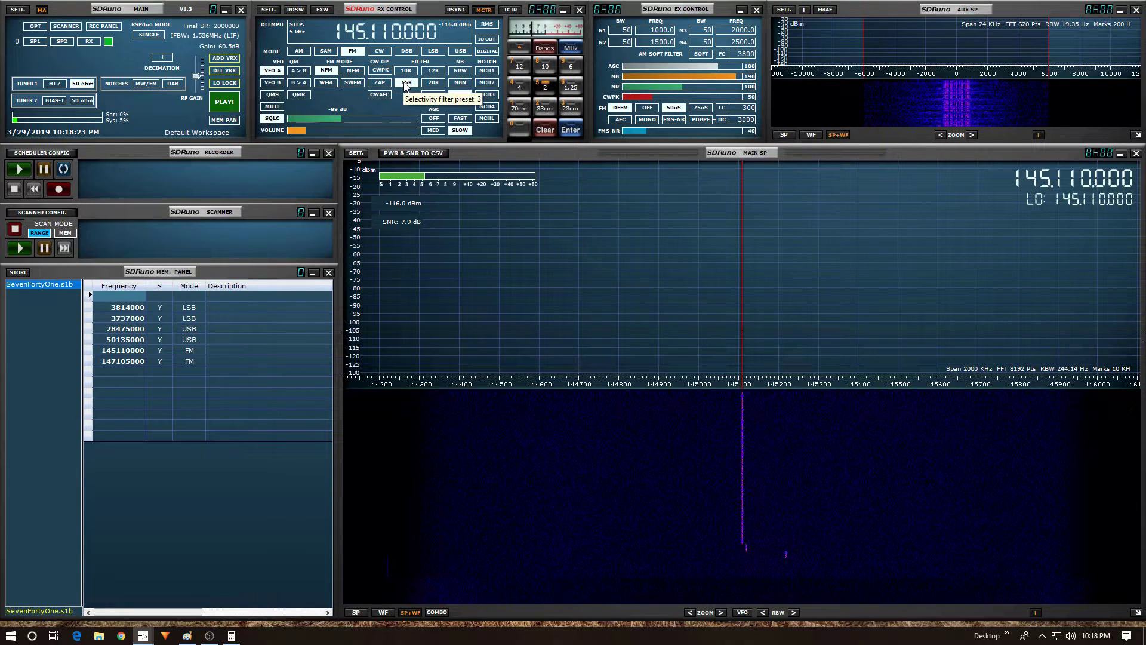
# Step: Start the receiver and turn the RX Control volume all the way down
pyautogui.click(224, 102)
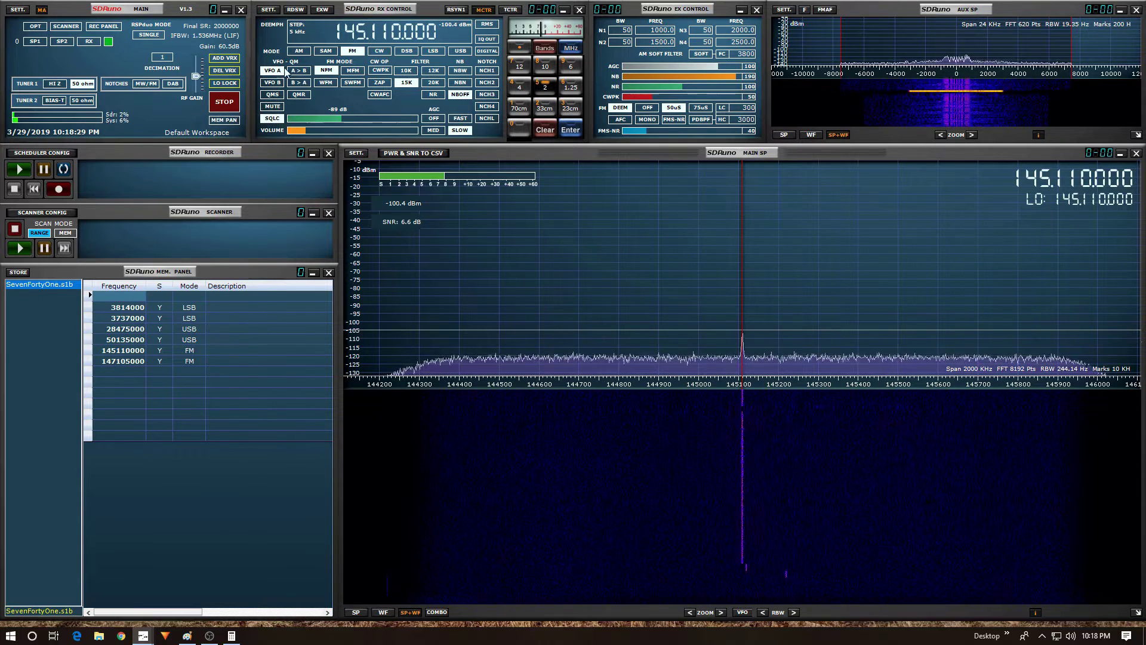
pyautogui.click(300, 131)
pyautogui.moveTo(296, 130); pyautogui.dragTo(292, 130)
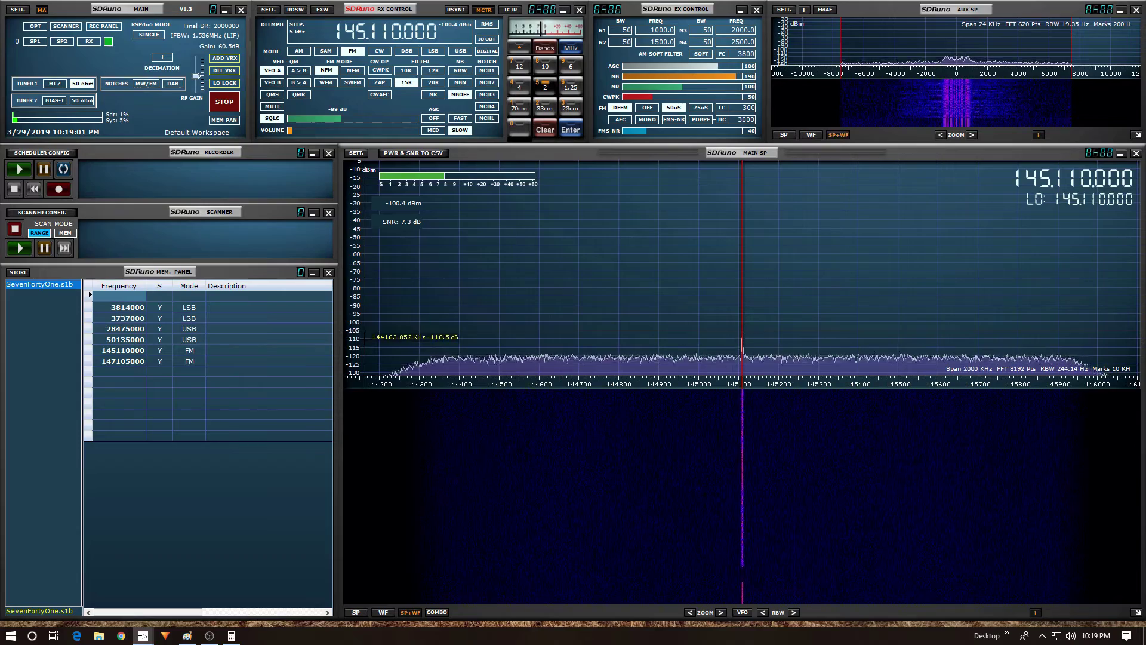
# Step: Set CUSTOM PRESET 1's threshold to -112 dBm, save it, and close Scanner Config
pyautogui.click(36, 214)
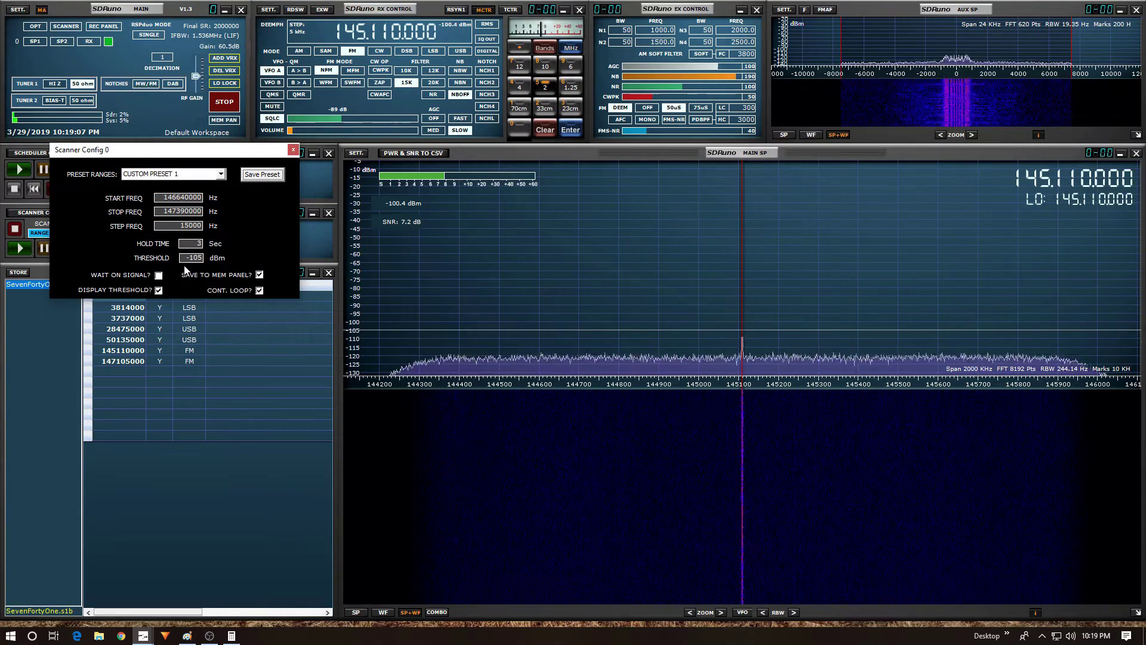
pyautogui.click(198, 258)
pyautogui.write('-112')
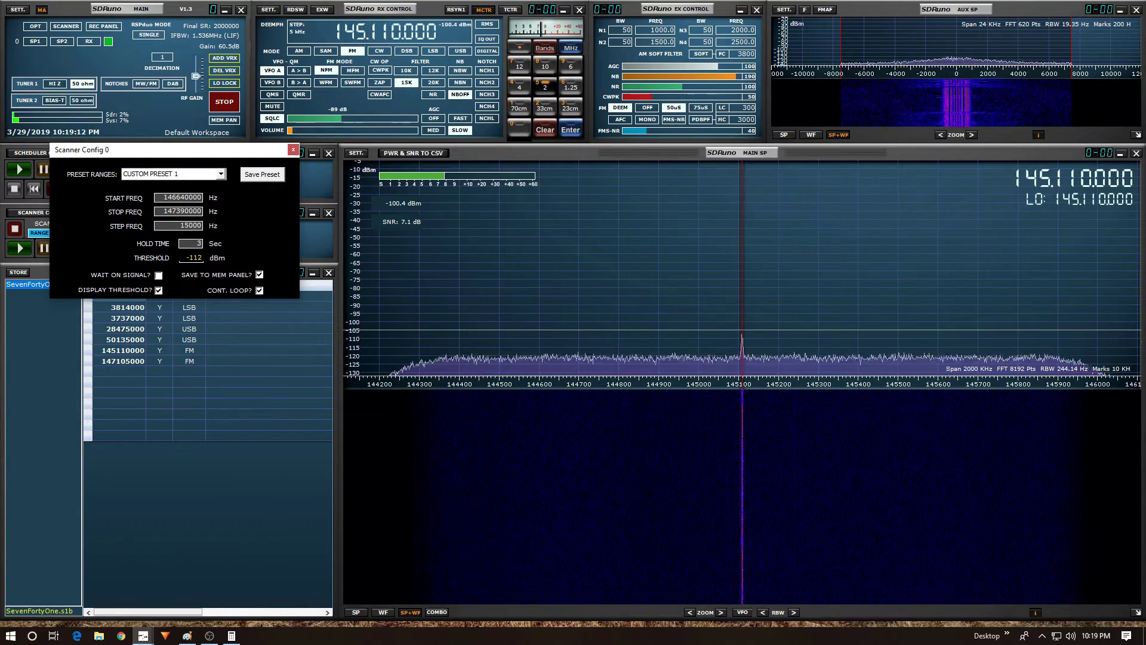
pyautogui.click(265, 175)
pyautogui.click(293, 150)
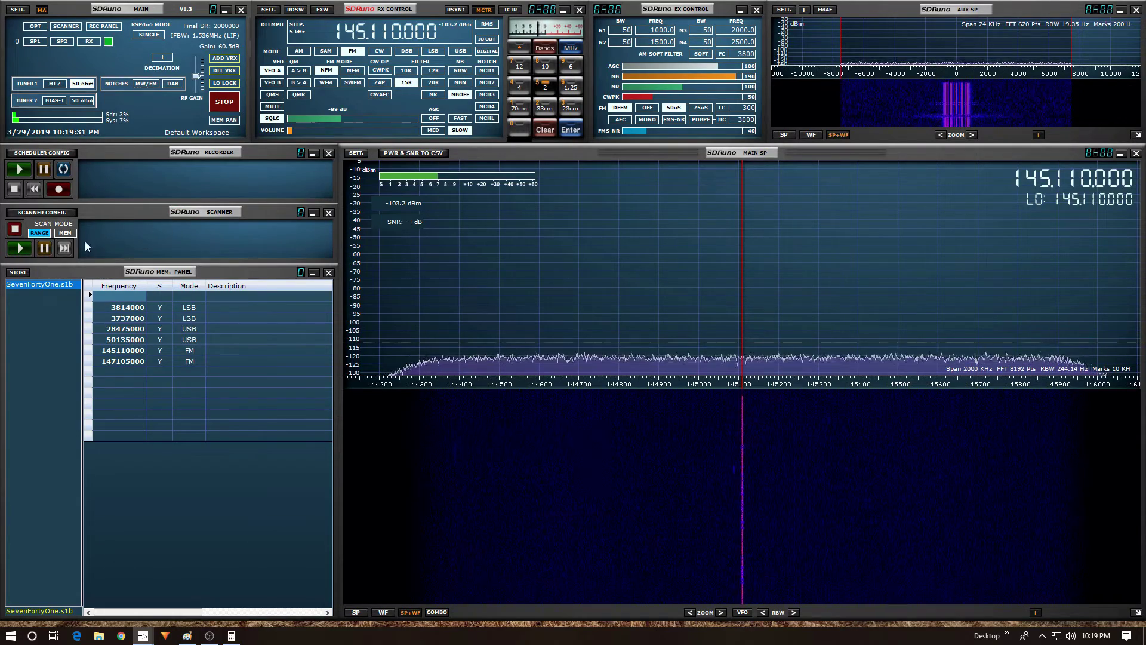
# Step: Run the 2-meter range scan, logging five FM hits from 146640000 to 146730000 Hz
pyautogui.click(20, 250)
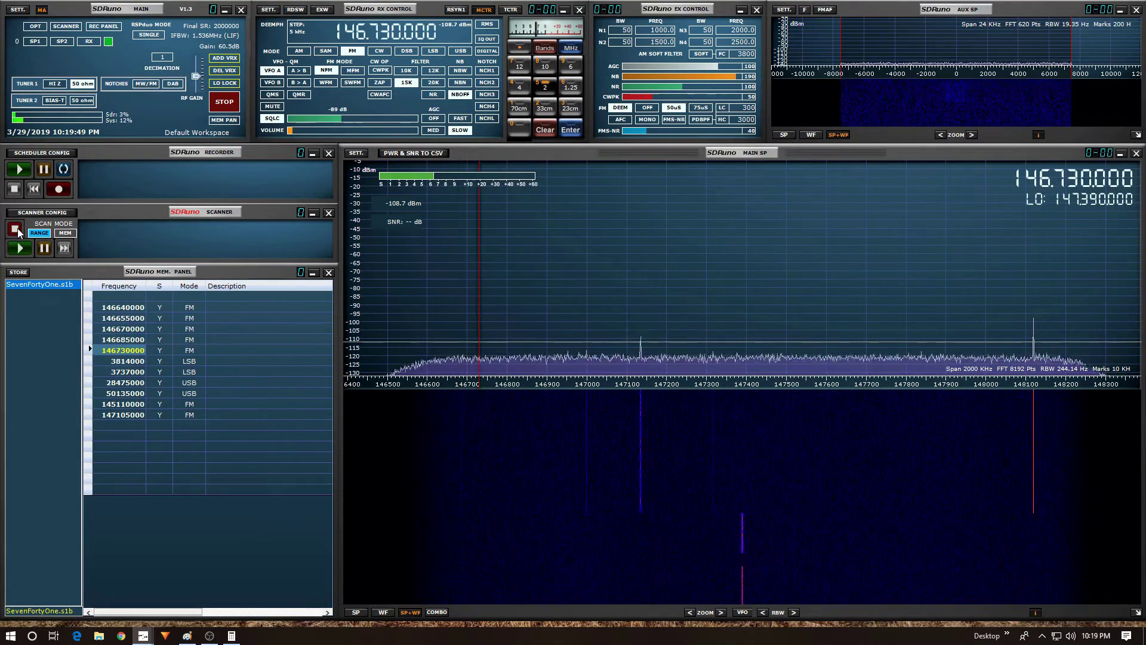
# Step: Change the threshold to -100 dBm, save and close the settings, then restart the range scan
pyautogui.click(43, 213)
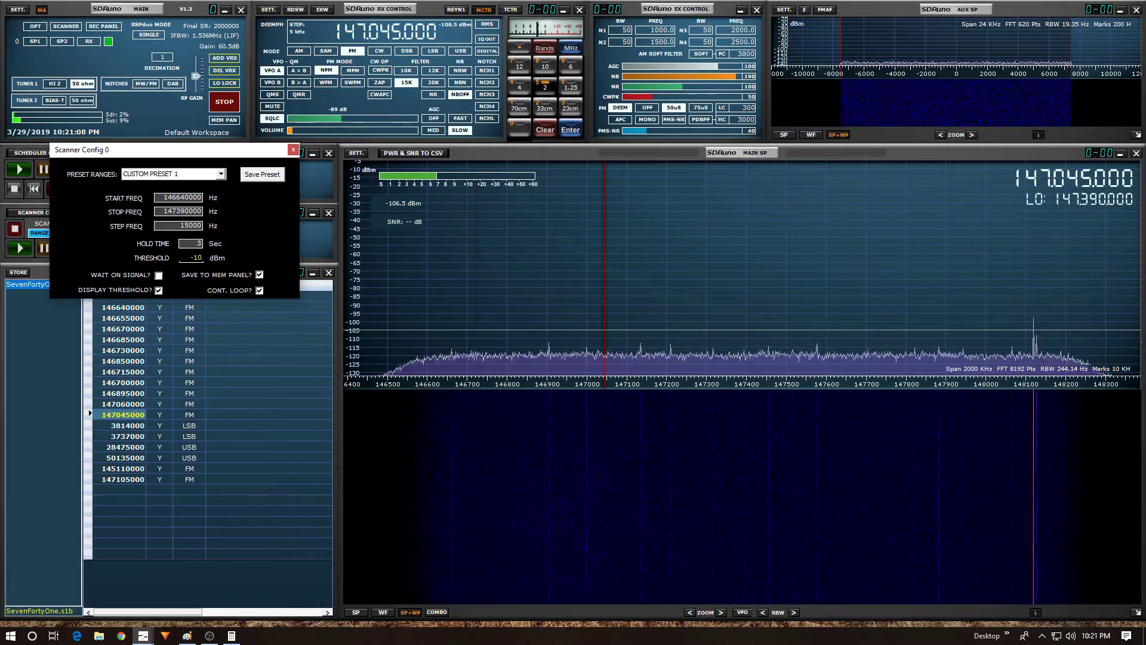
pyautogui.write('00')
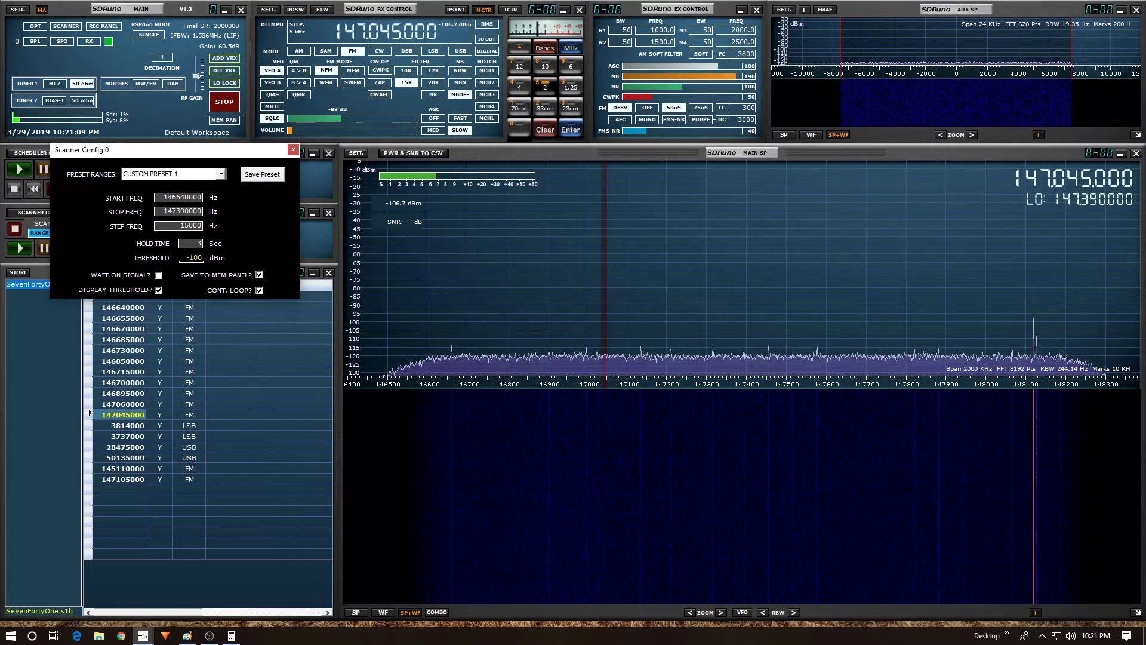
pyautogui.click(250, 174)
pyautogui.click(293, 150)
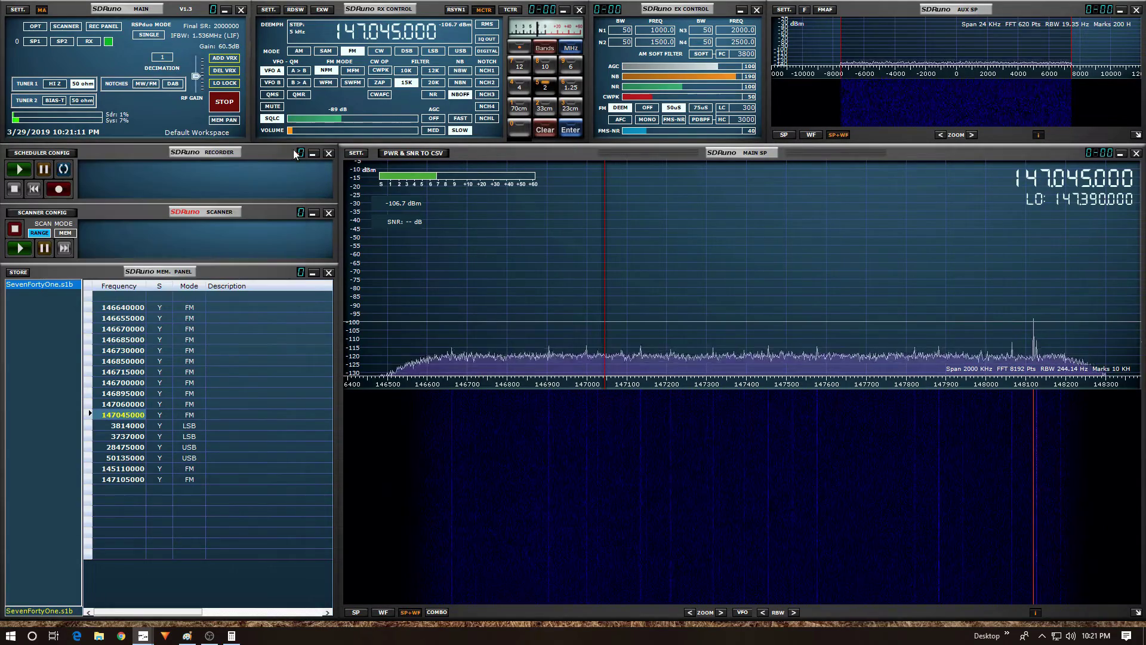
pyautogui.click(20, 248)
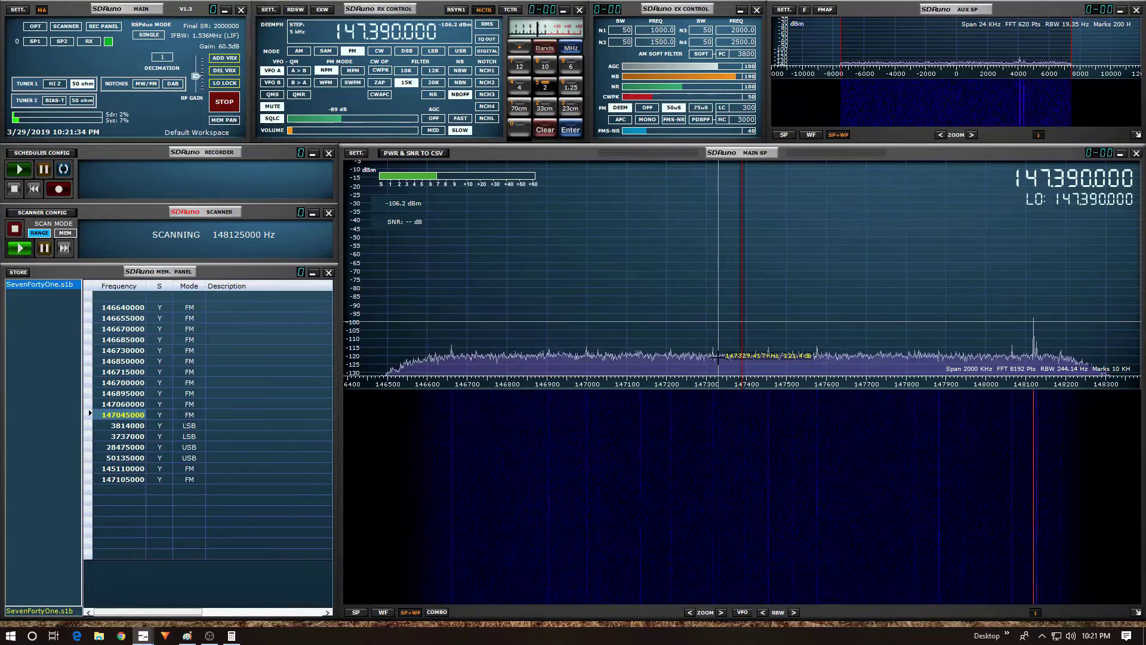
# Step: Stop the scan and save CUSTOM PRESET 1 as the NOAA band, 162400000–163000000 Hz, 12500 Hz steps
pyautogui.click(15, 234)
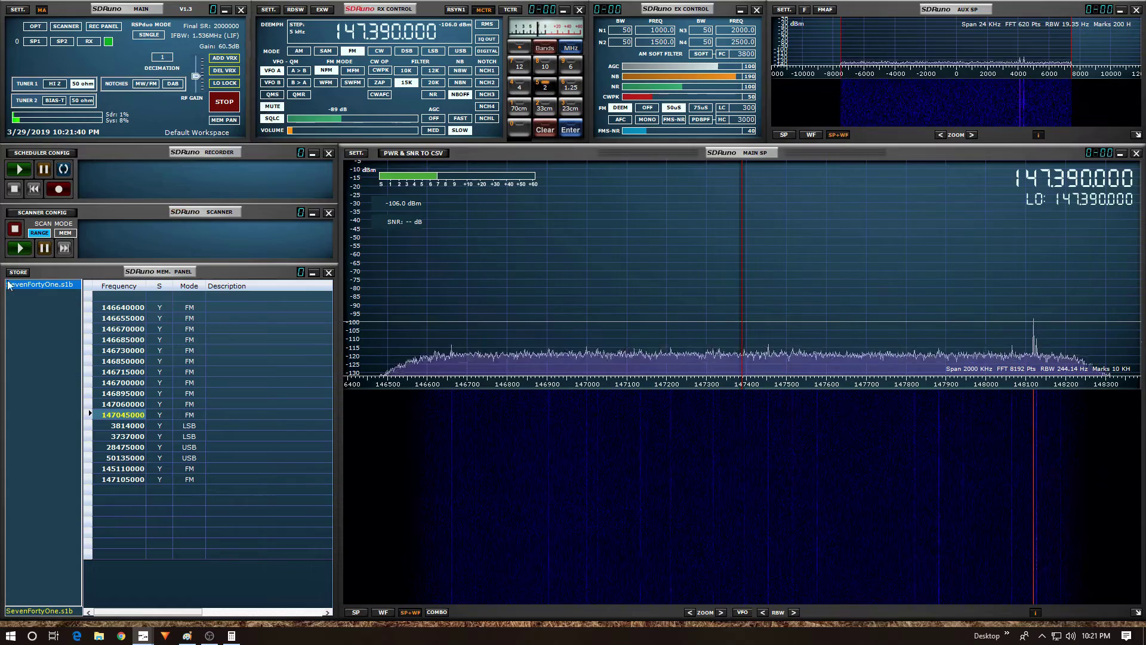
pyautogui.click(42, 213)
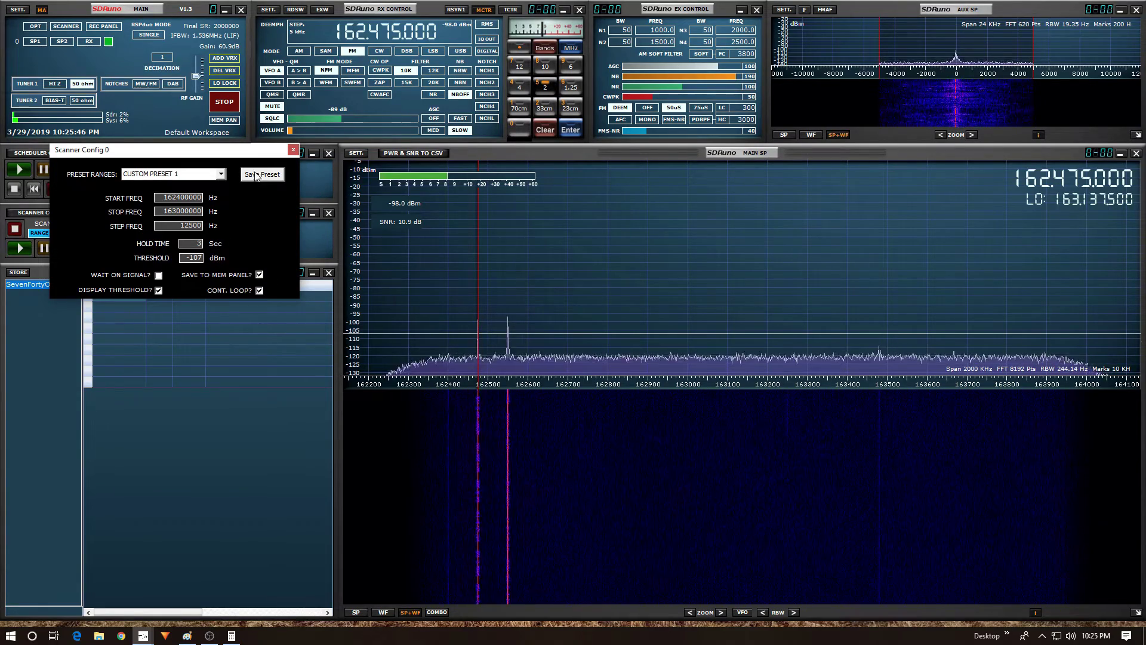
pyautogui.click(275, 174)
# Step: Close Scanner Config and scan the weather band, stopping once 162475000 and 162550000 Hz are logged
pyautogui.click(293, 149)
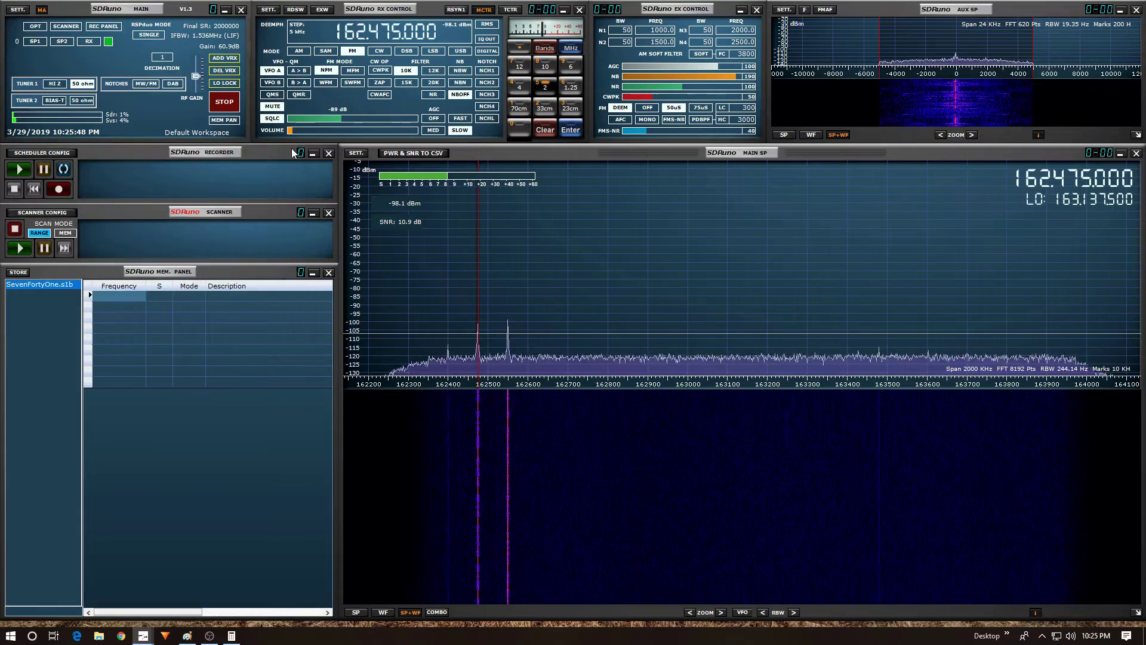
pyautogui.click(21, 249)
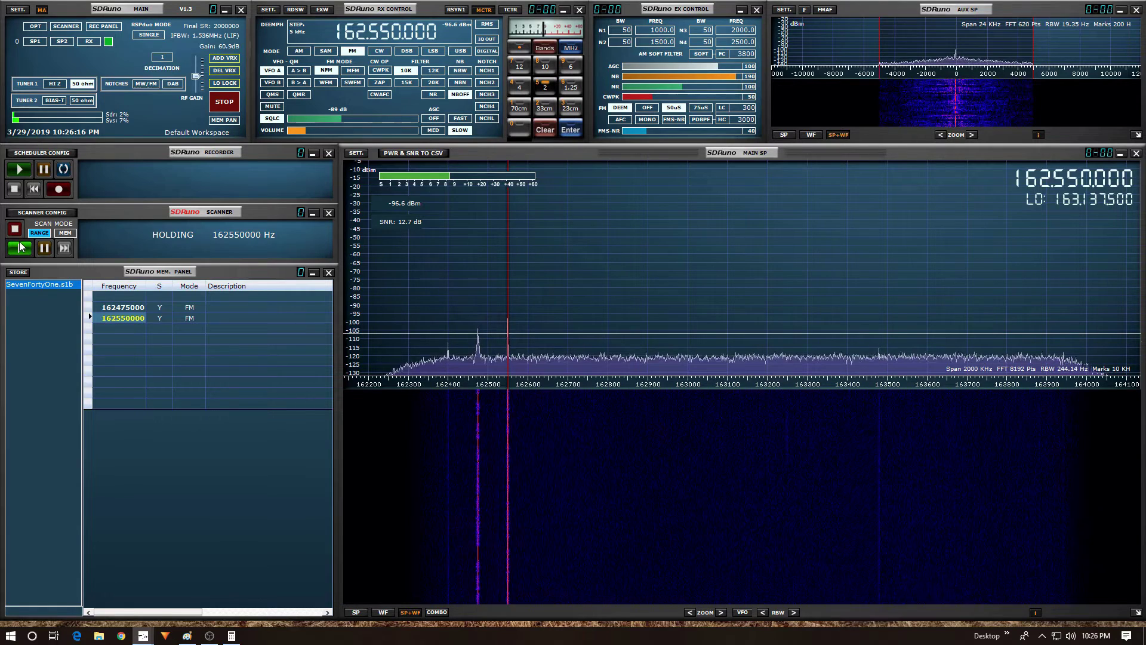
pyautogui.click(15, 229)
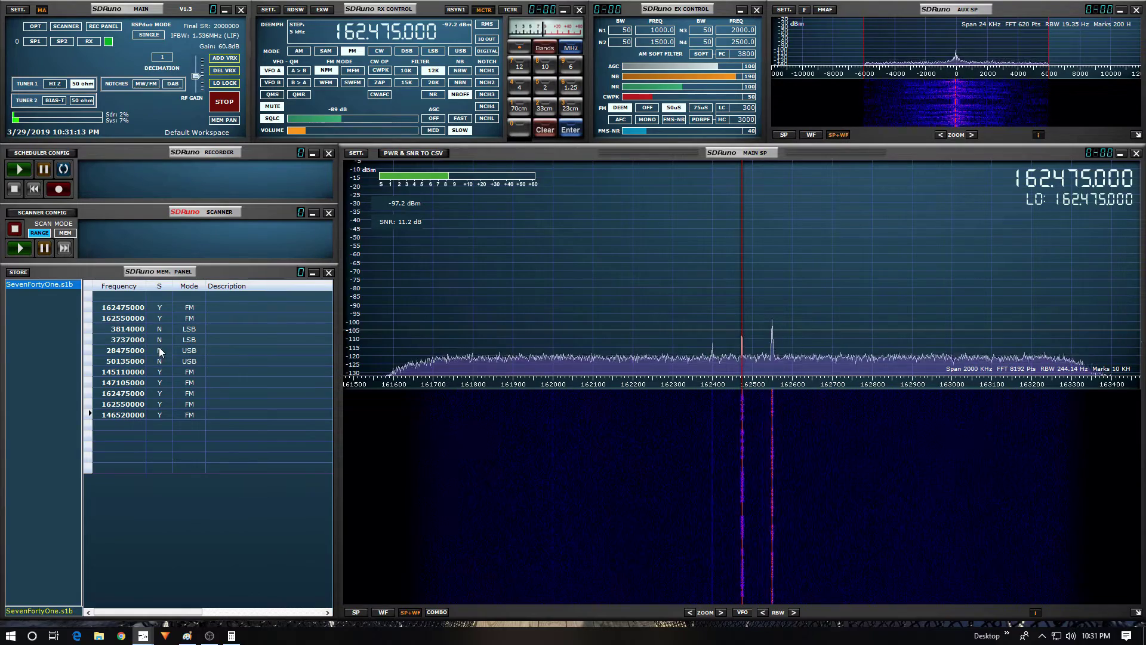
# Step: Switch the scanner's scan mode from RANGE to MEM to scan stored memory frequencies
pyautogui.click(64, 233)
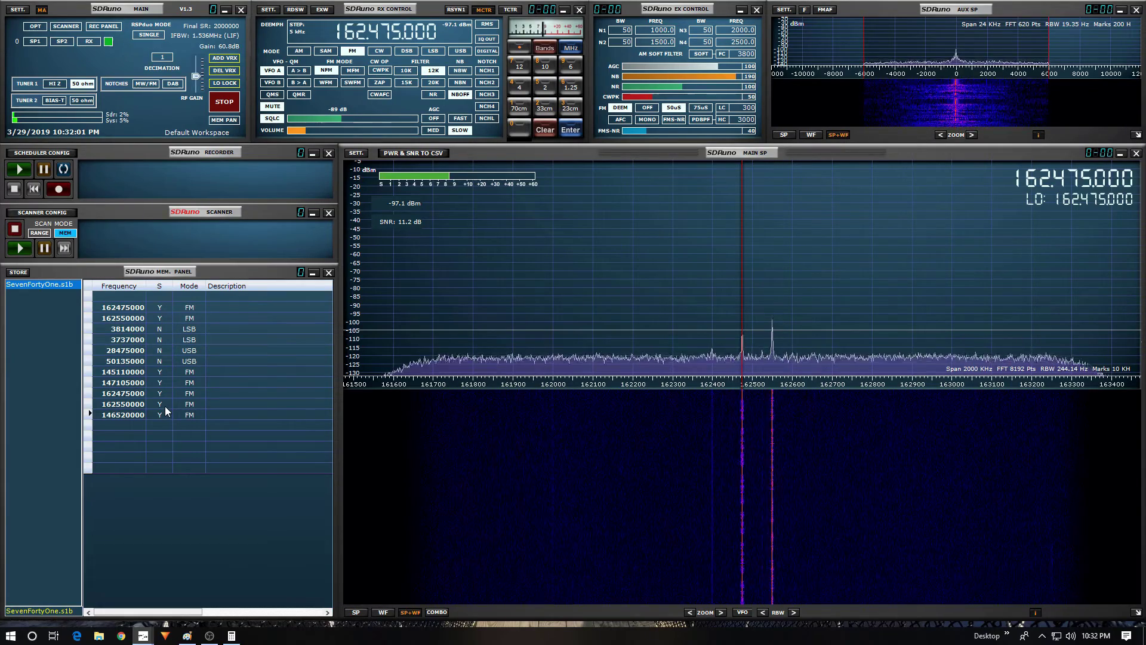
# Step: Start the memory scan through the stored frequencies
pyautogui.click(16, 250)
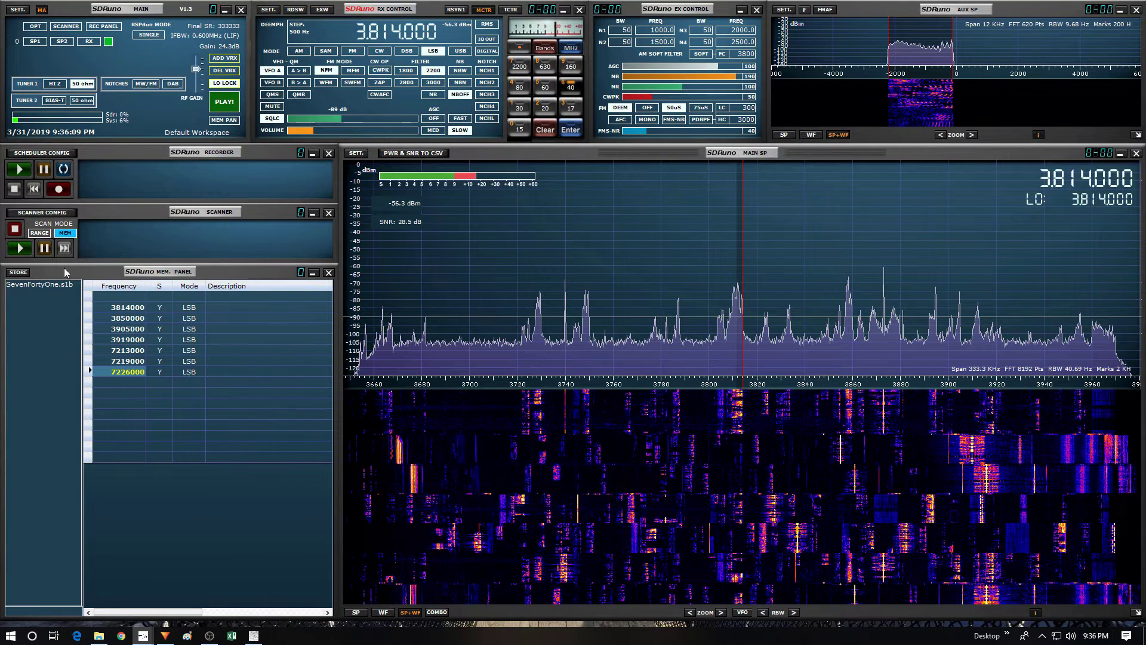
pyautogui.click(20, 249)
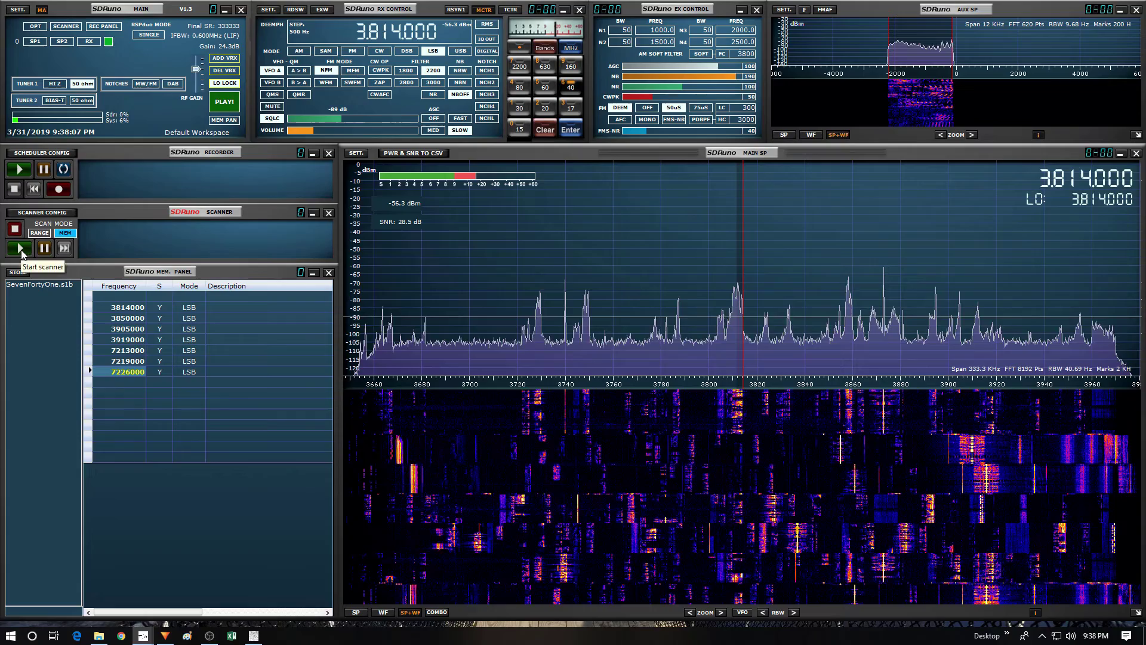
pyautogui.click(22, 251)
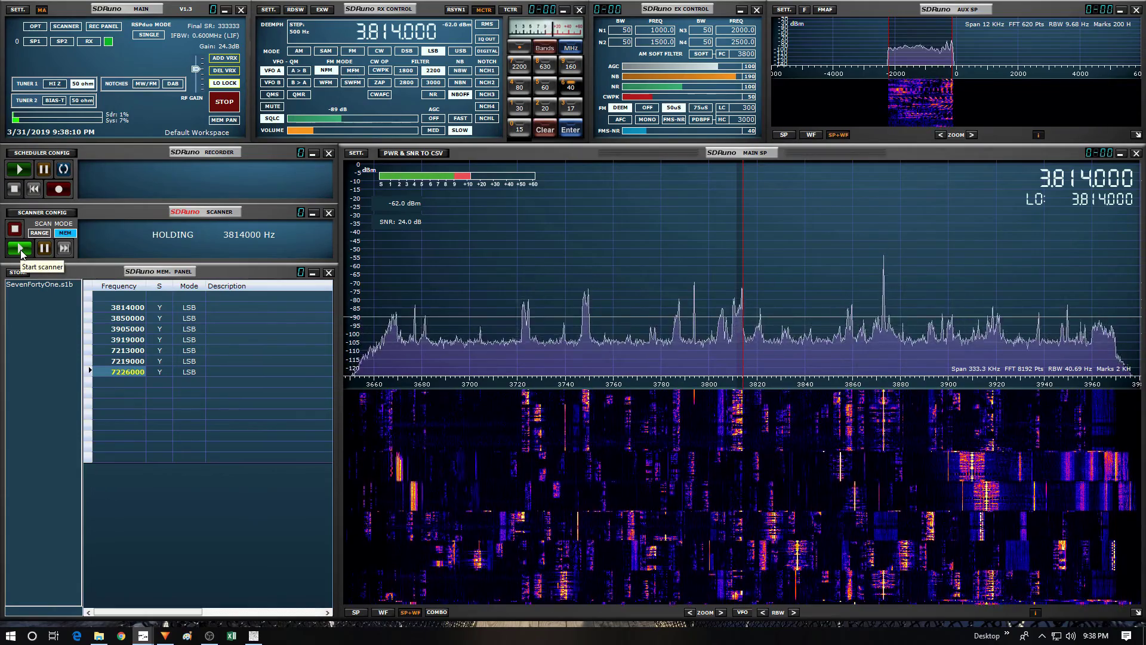